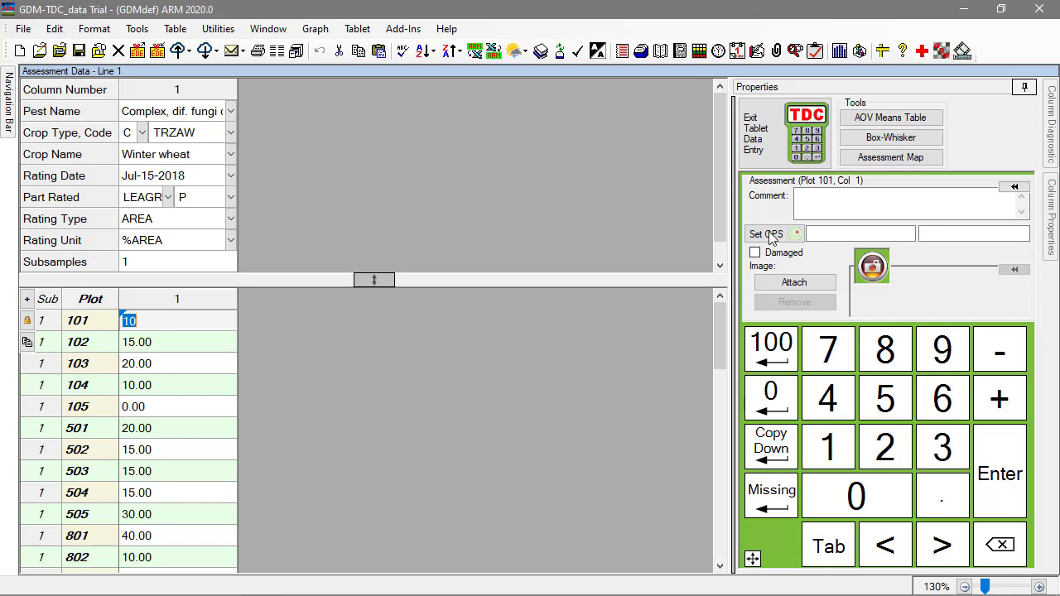
Step: Open the assessment map for column 1 and display it at true scale
click(868, 161)
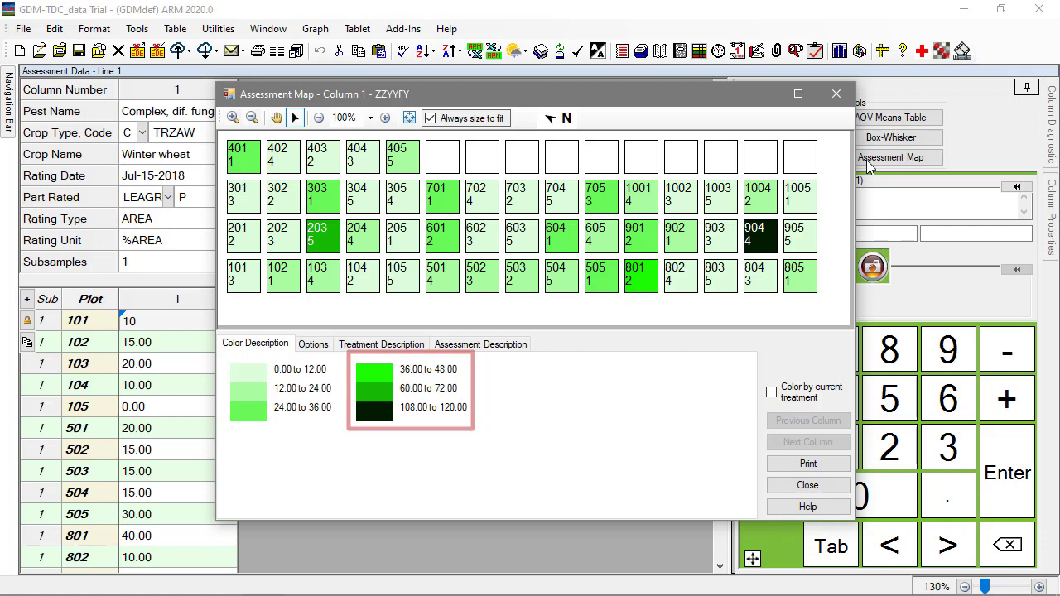
click(328, 347)
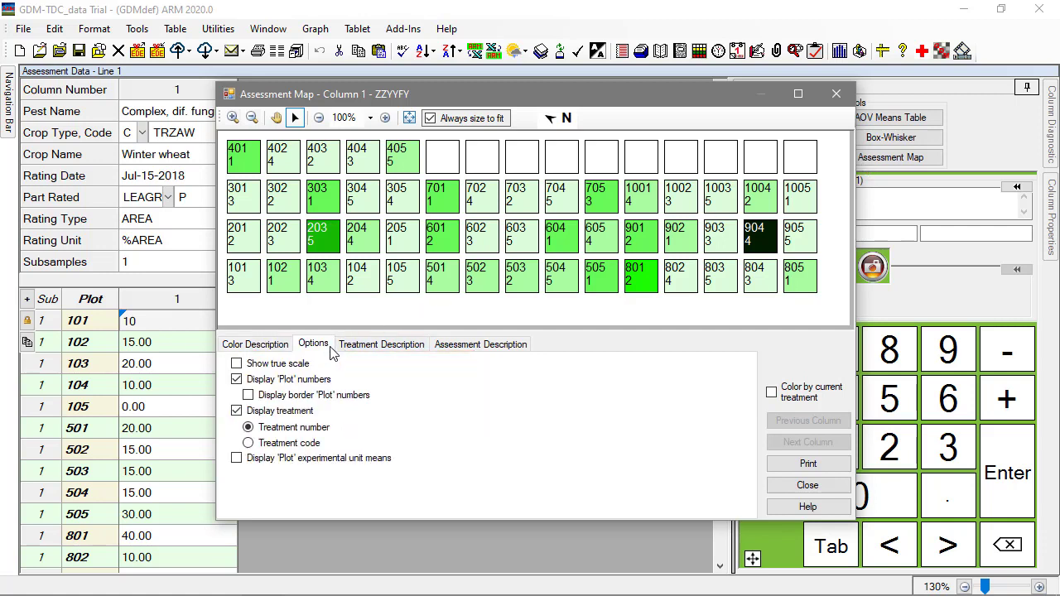
click(272, 364)
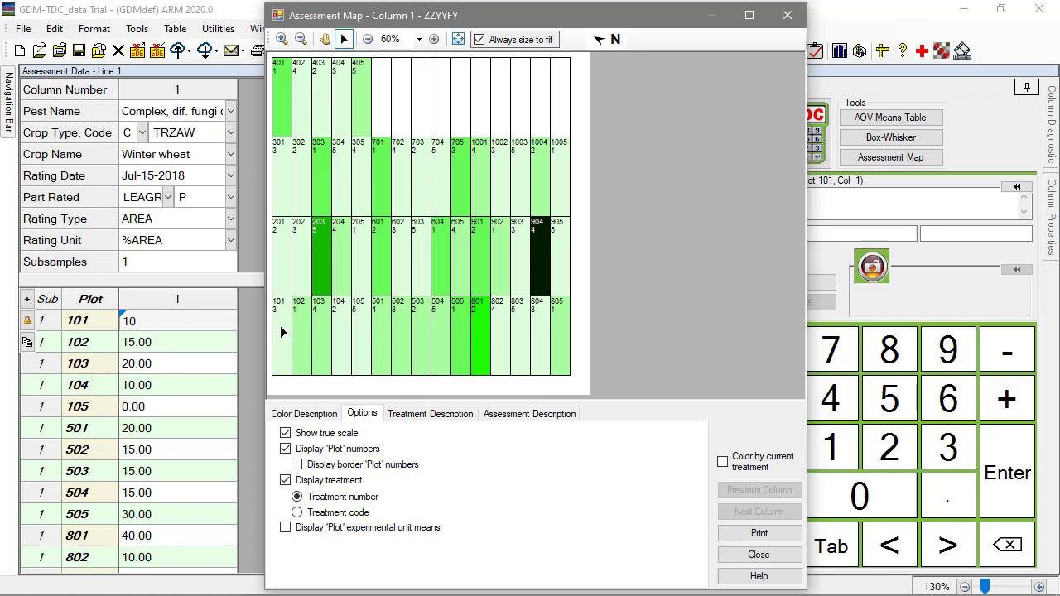
Step: Color the assessment map by current treatment and compare the treatments of plots 101, 102 and 103
key(space)
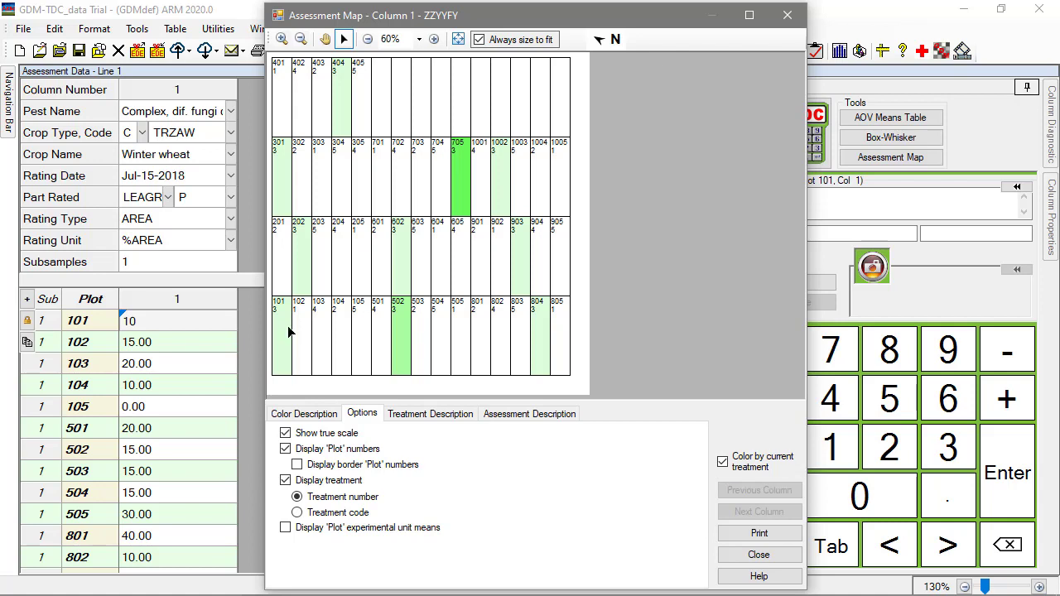
click(306, 333)
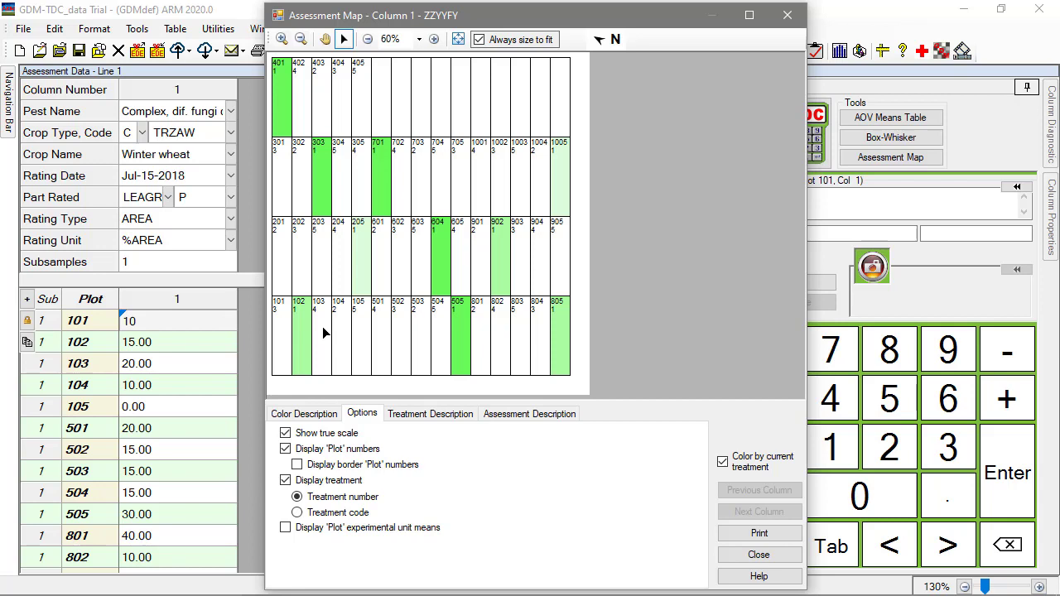
click(324, 332)
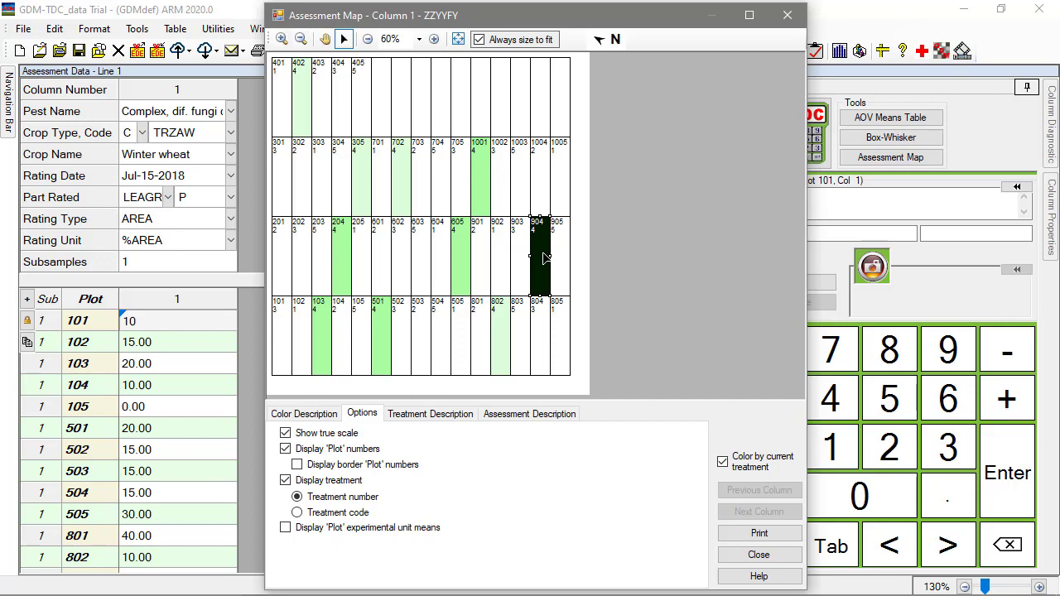
Step: Go from the map to plot 904, set its column 1 assessment to 20, and recheck the assessment map
double_click(542, 259)
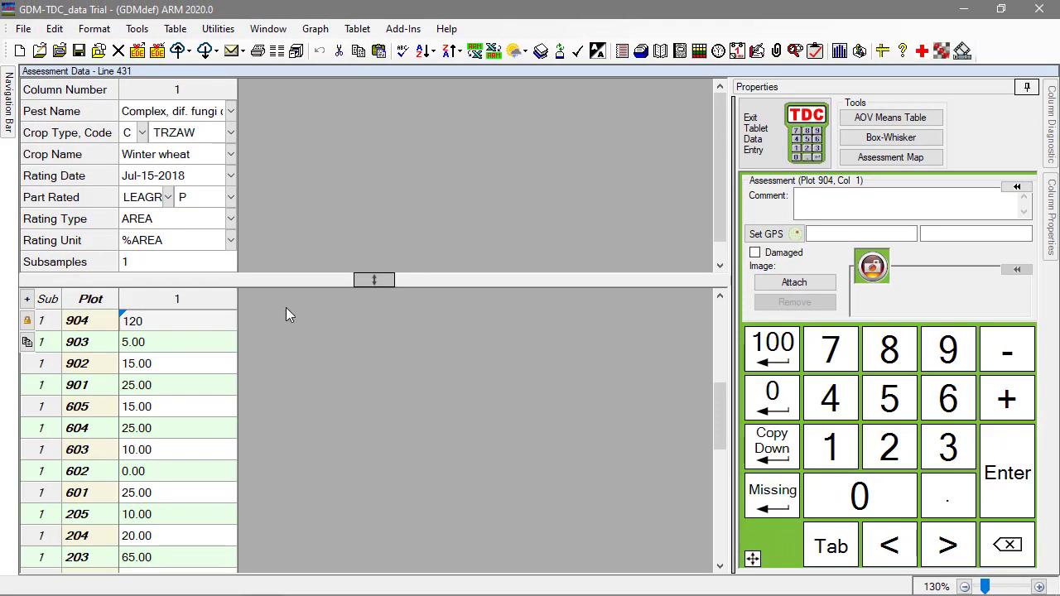
click(129, 322)
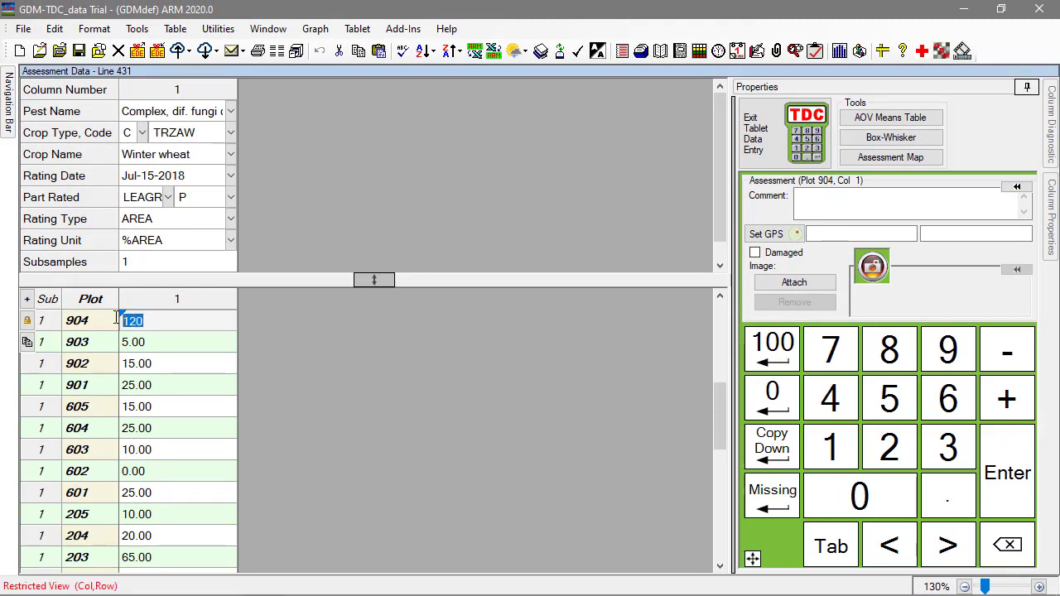
click(890, 459)
click(890, 495)
click(1014, 495)
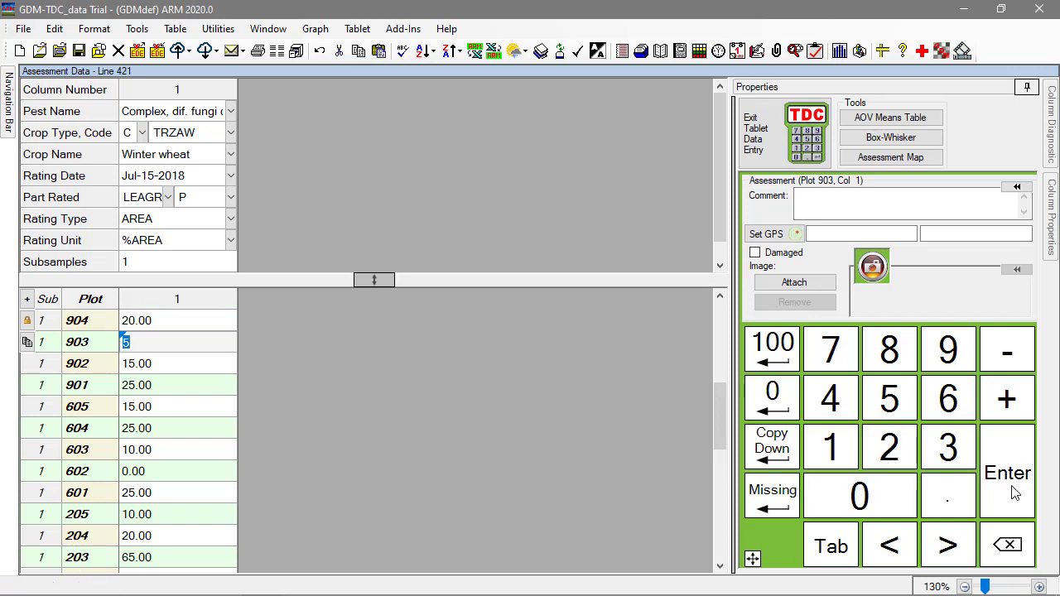
click(923, 163)
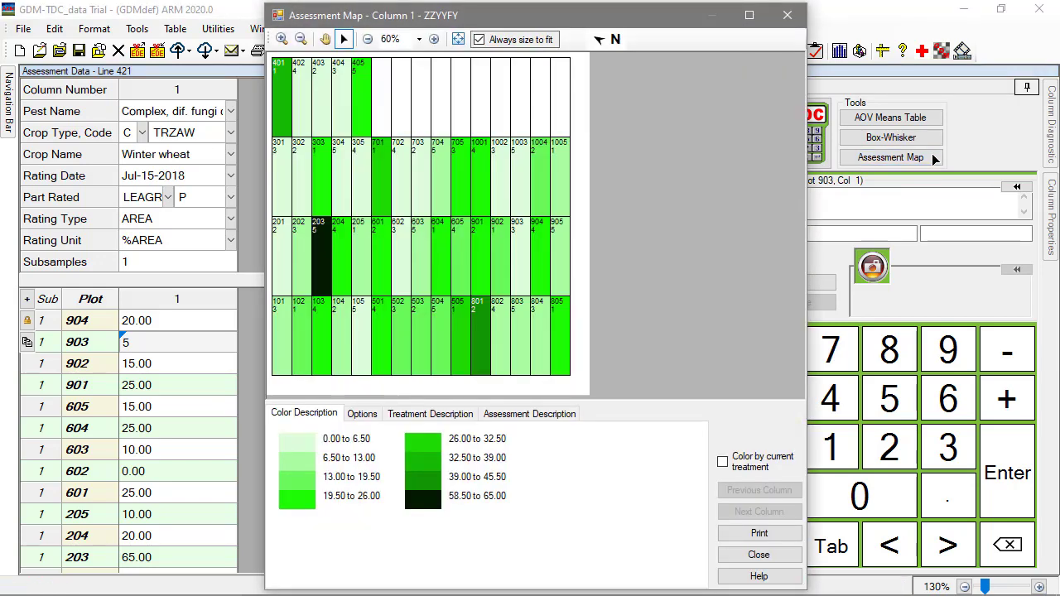
click(789, 557)
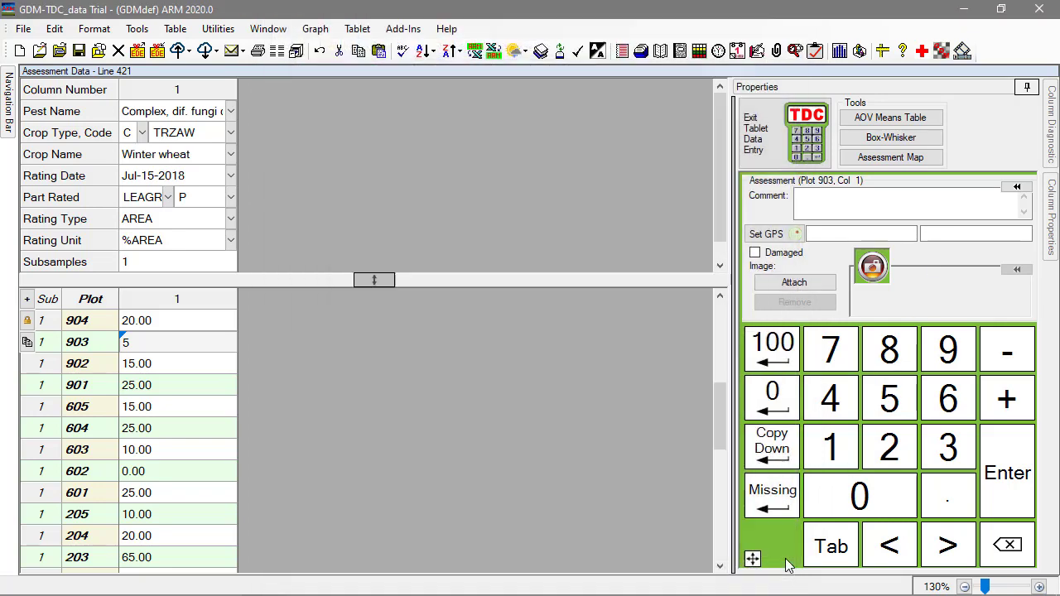
Step: View the box-whisker graph for column 1 and identify the outlier plots of treatments 3 and 5
click(928, 142)
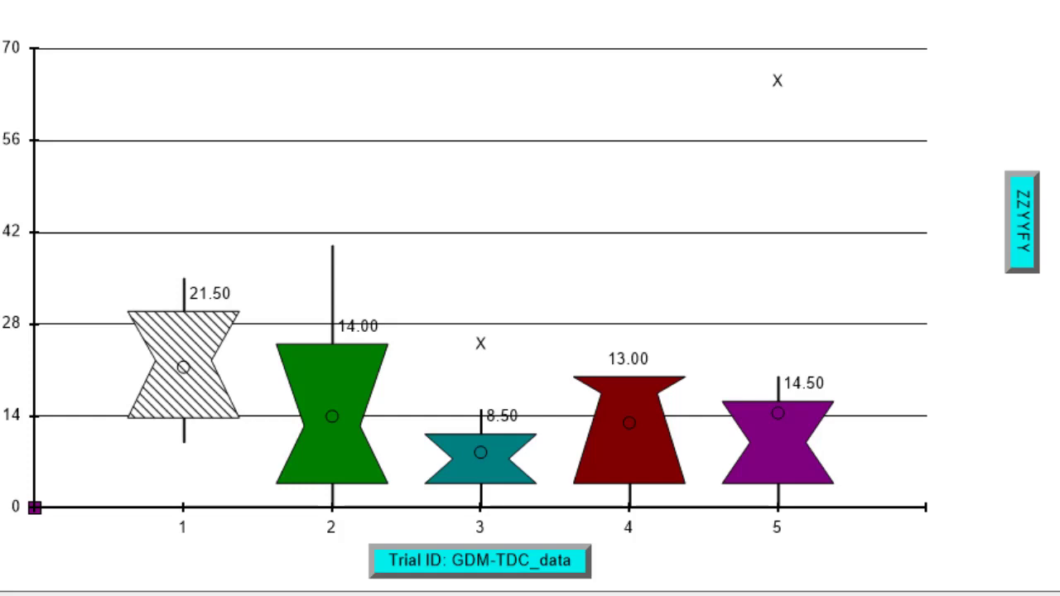
mouse_move(480, 346)
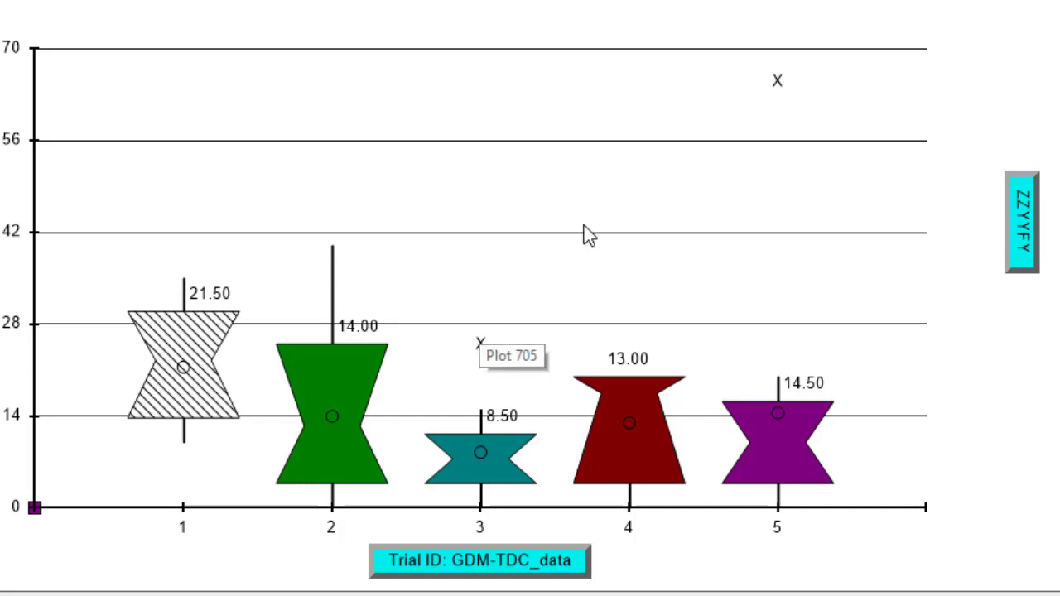
mouse_move(782, 87)
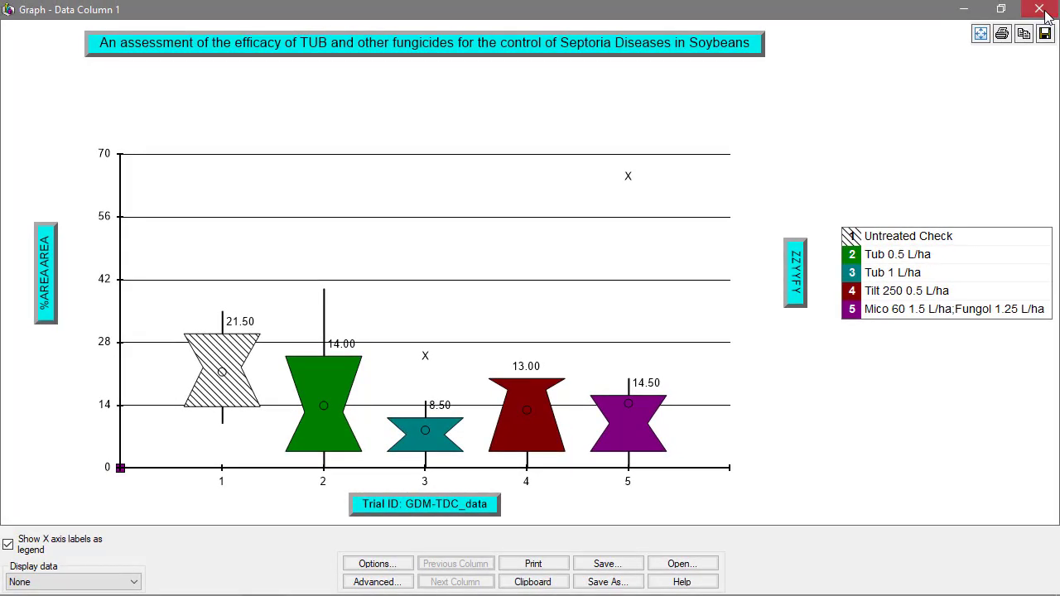
click(1040, 9)
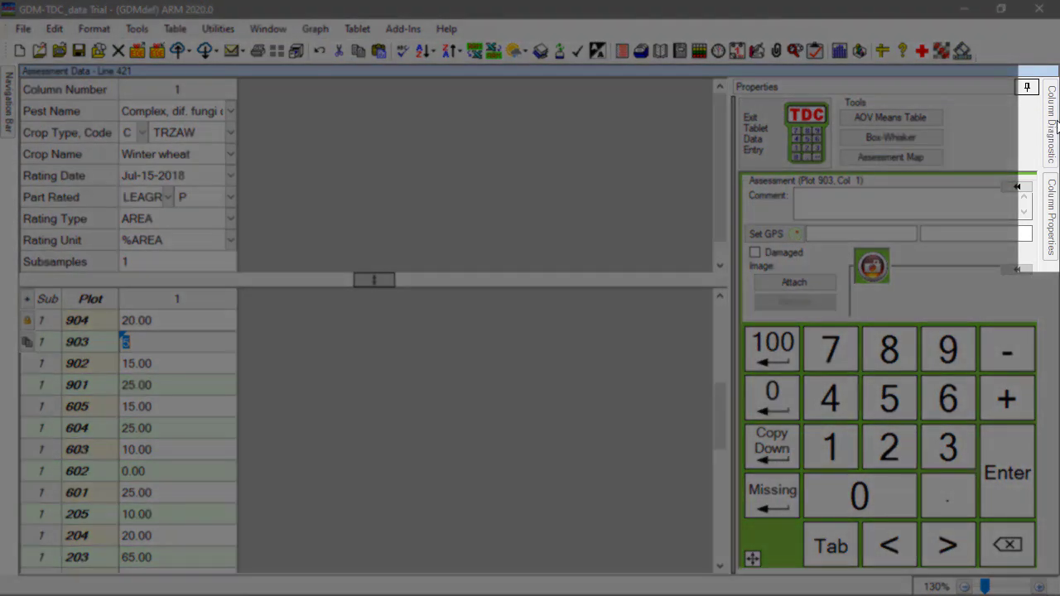
Step: Show the column 1 diagnostics, widening the panel and enlarging its statistics section
mouse_move(1057, 125)
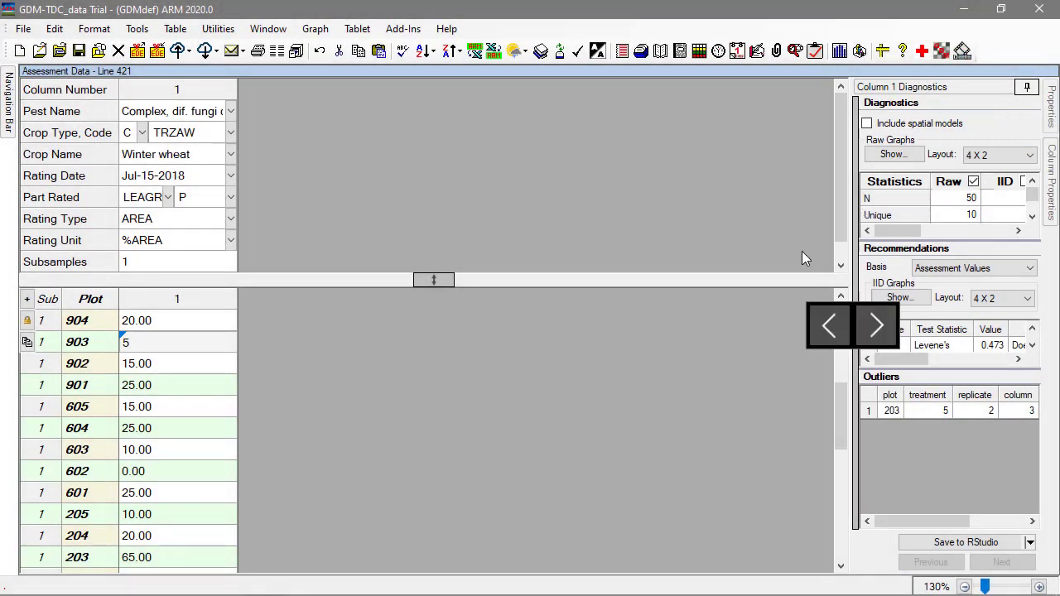
drag(774, 331, 684, 330)
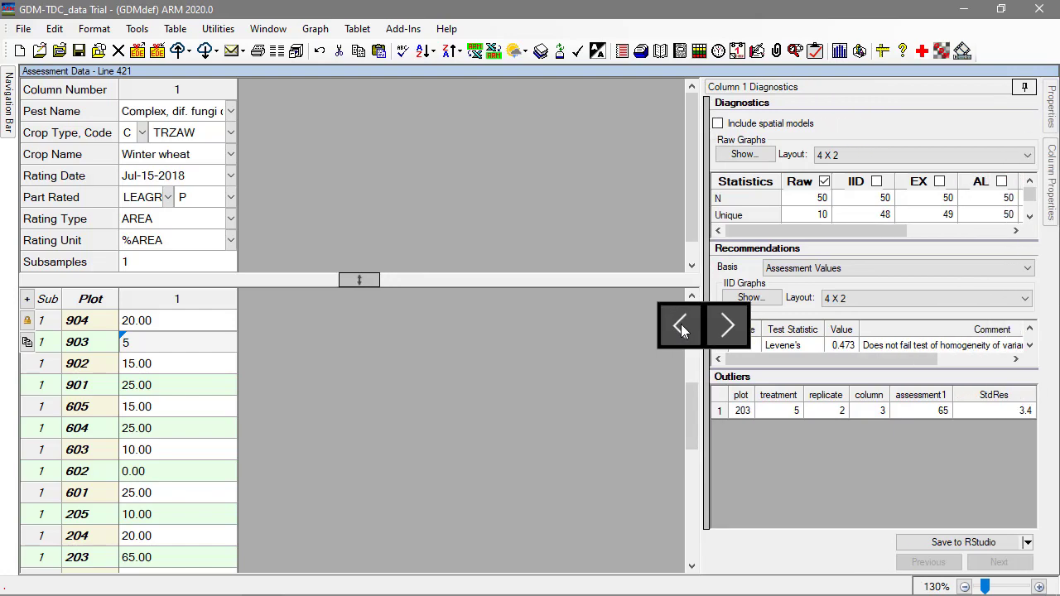
click(764, 462)
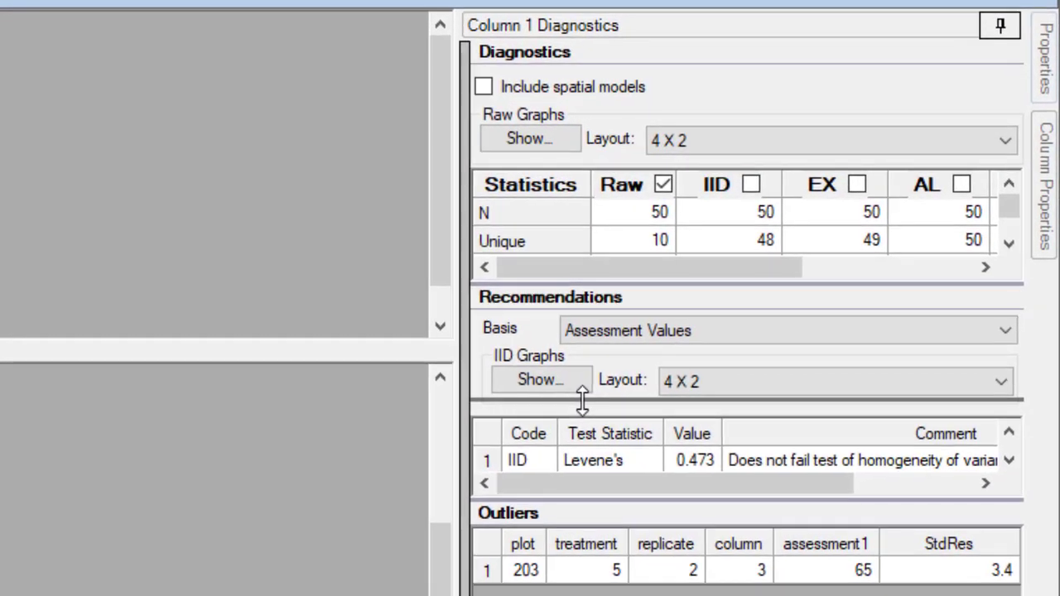
click(582, 402)
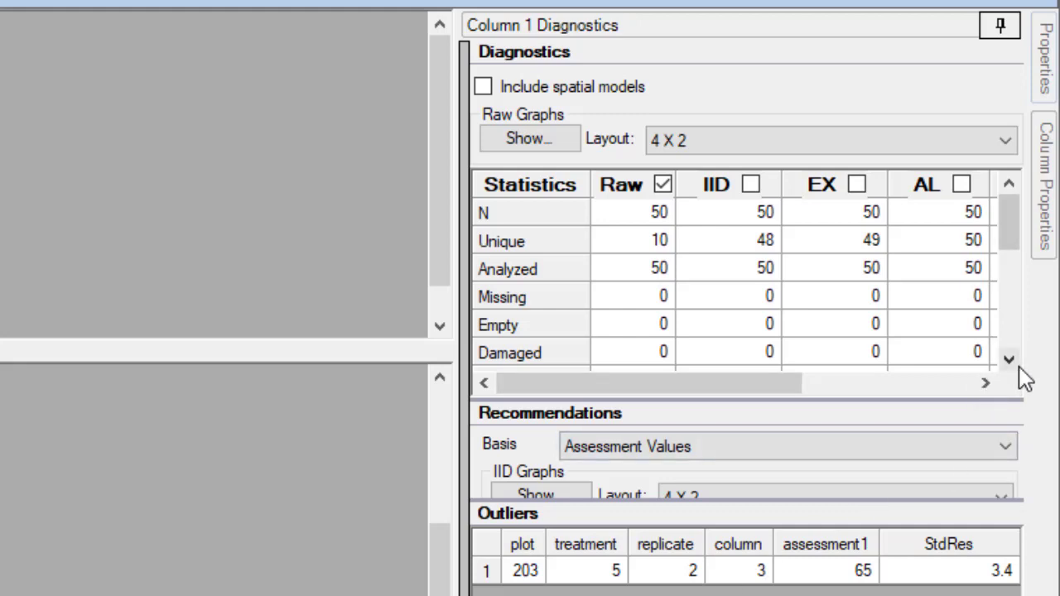
Step: Examine the Levene's, Shapiro-Wilks, skewness and kurtosis statistics for the raw data and the IID, EX and AL models
click(1009, 360)
click(1009, 359)
click(1009, 360)
click(1010, 360)
click(1009, 359)
click(1009, 360)
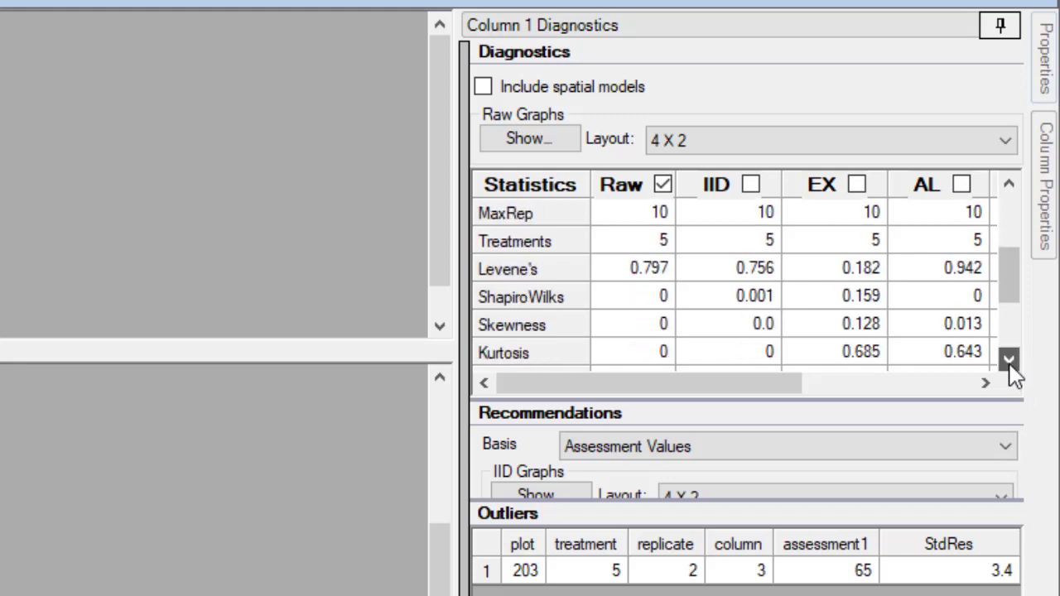
click(1009, 360)
click(1009, 360)
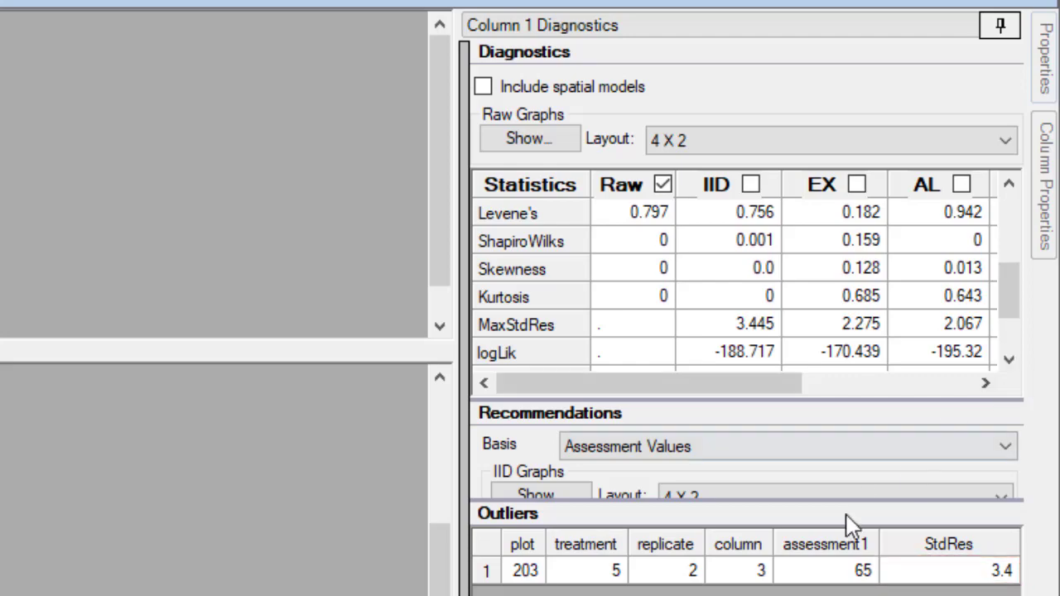
Step: Go to plot 203 from the outliers list and add the comment "Describe the anomaly" to its assessment
click(524, 579)
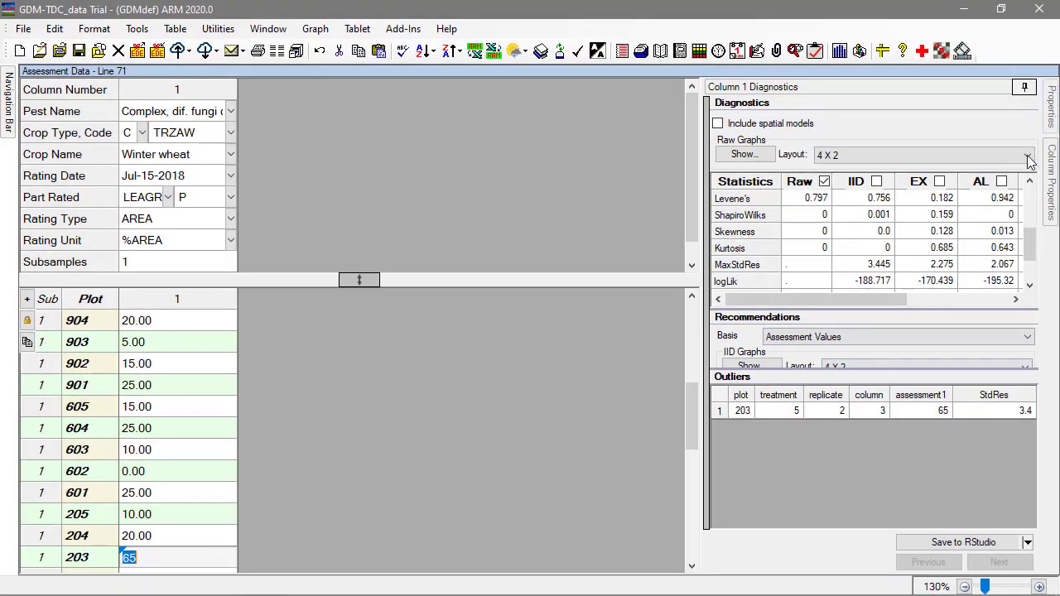
click(1052, 112)
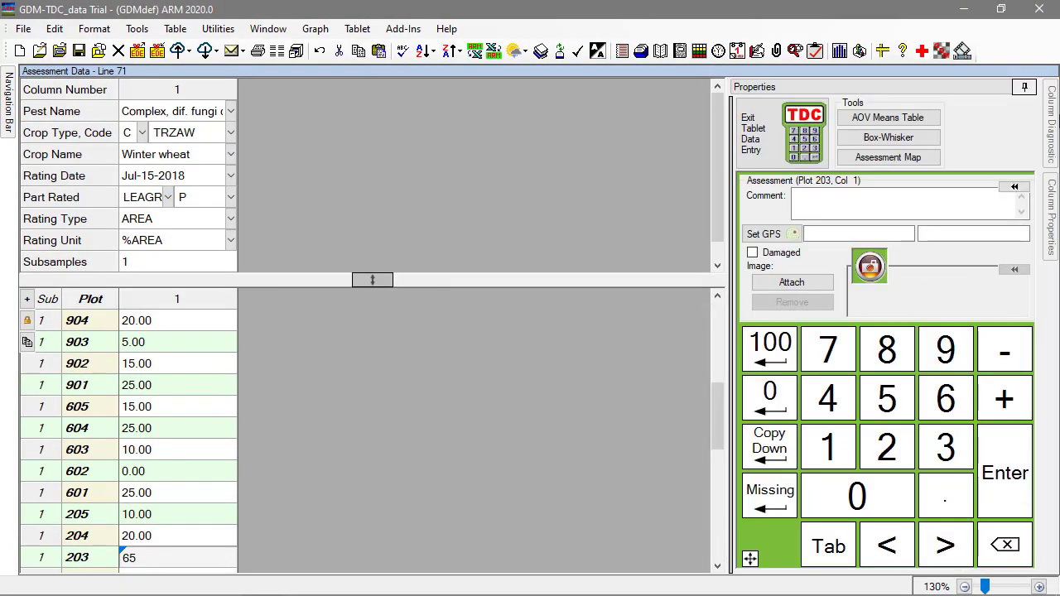
click(898, 208)
text(Desc)
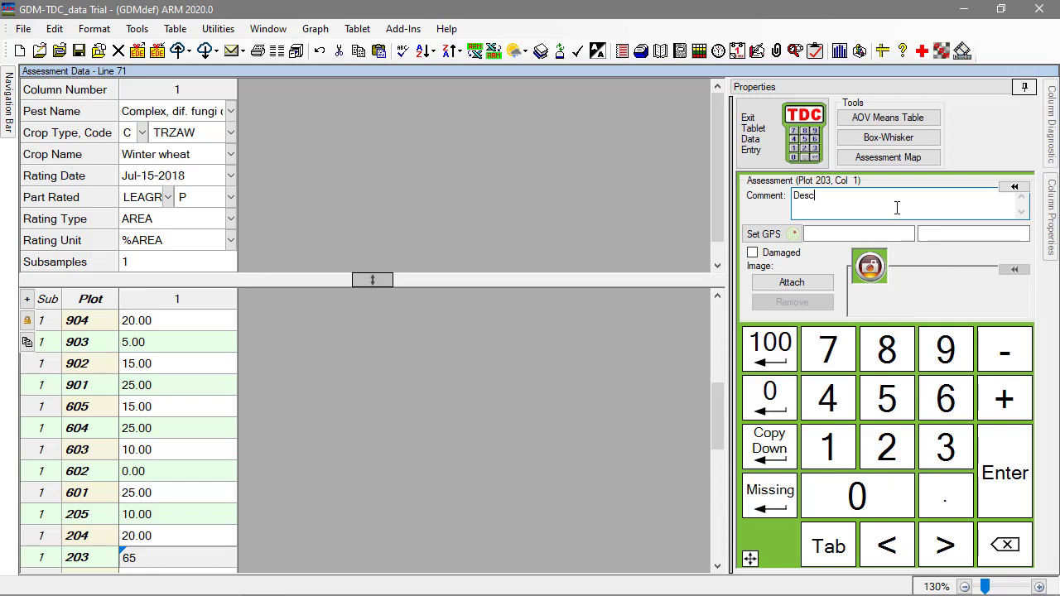
text(ribe the anomaly)
Step: Mark the plot 203 assessment as damaged, then return to it and clear the damaged flag
click(769, 258)
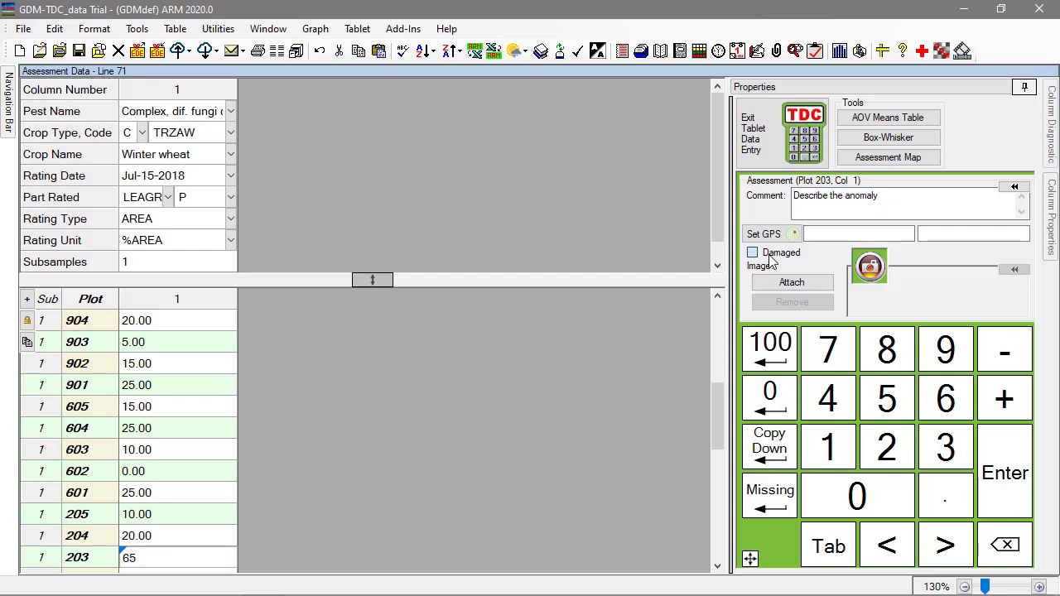
click(1006, 466)
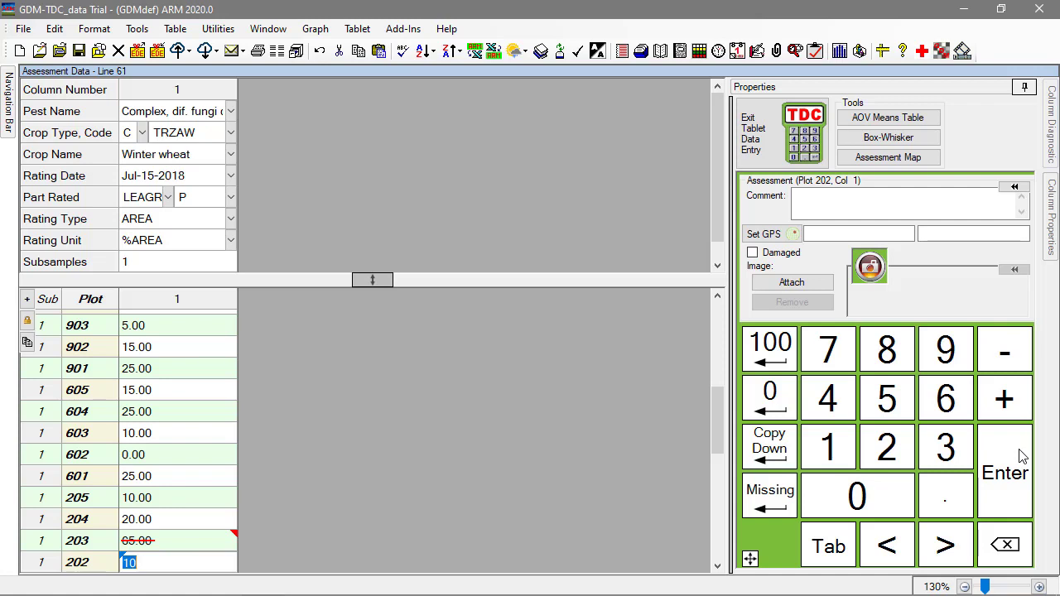
click(189, 542)
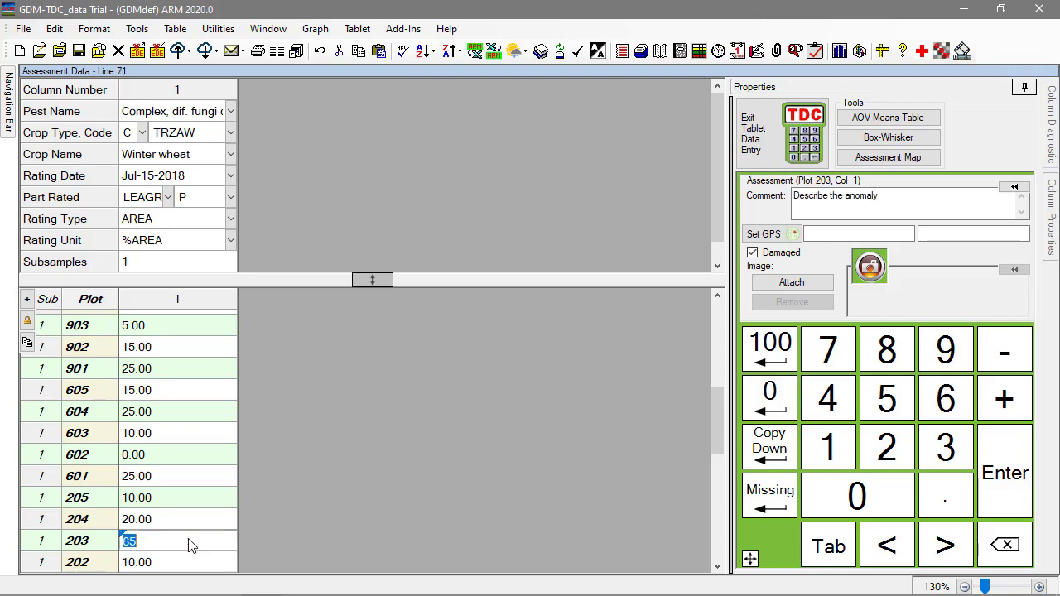
click(785, 259)
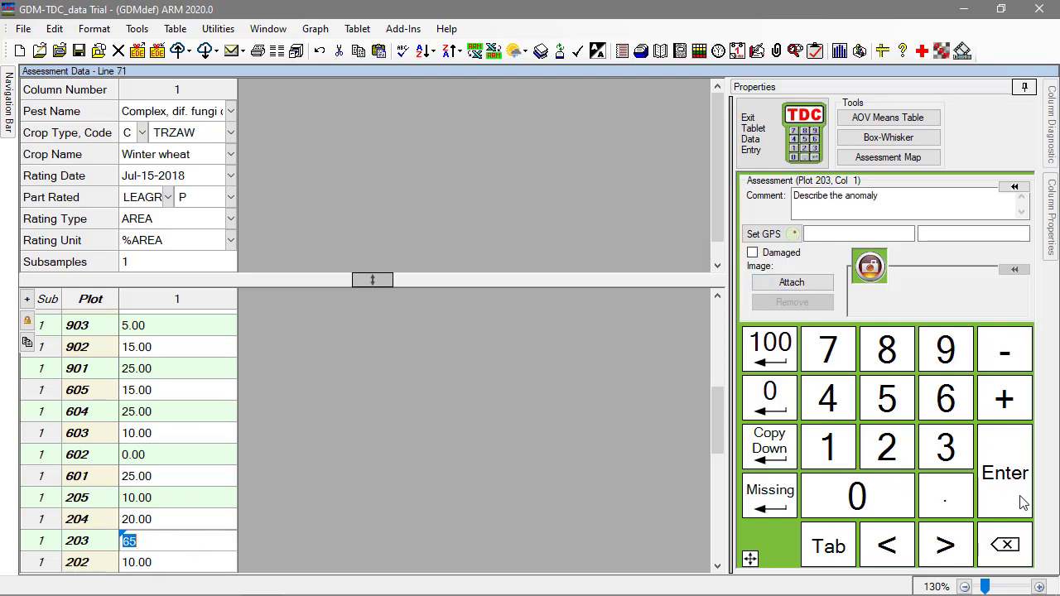